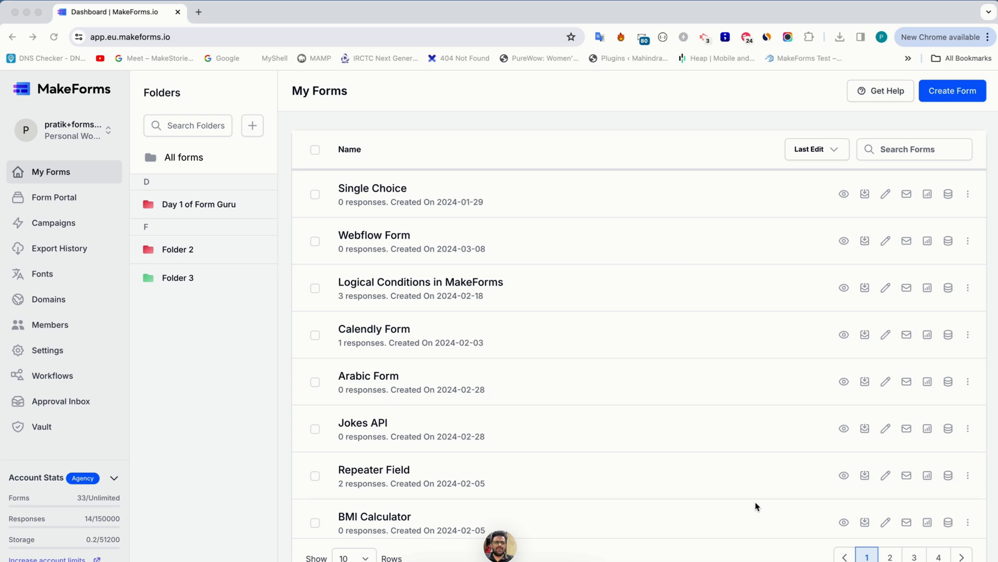
Create a standard form named "GDPR COmpliant Form" in English with no folder.
left_click(955, 92)
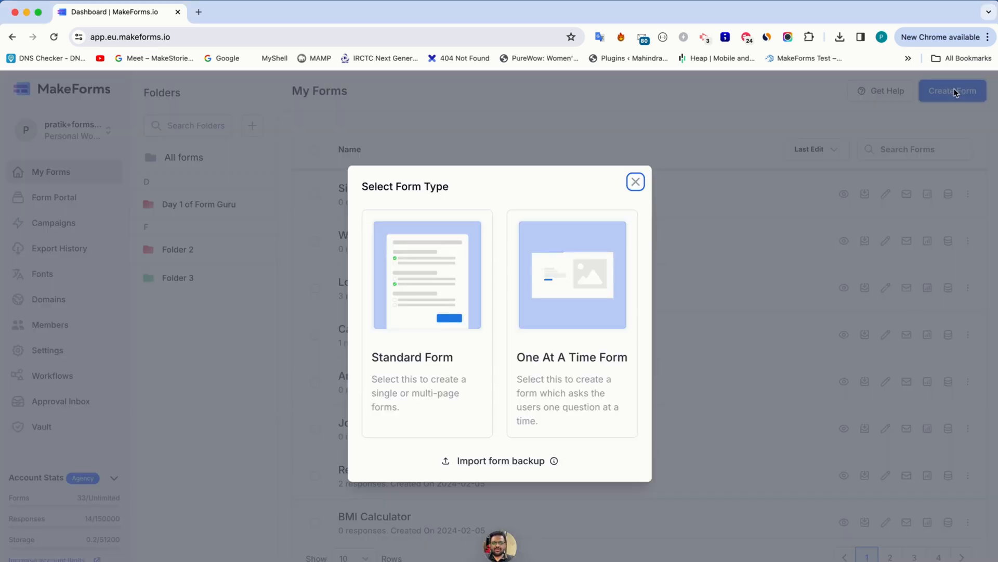
left_click(475, 300)
left_click(362, 326)
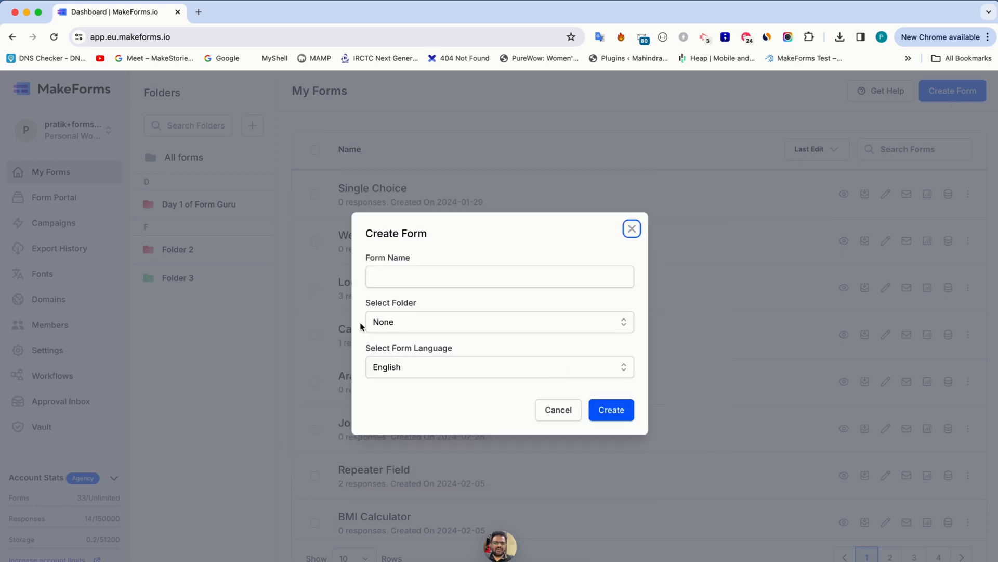
type("GDPR COmp")
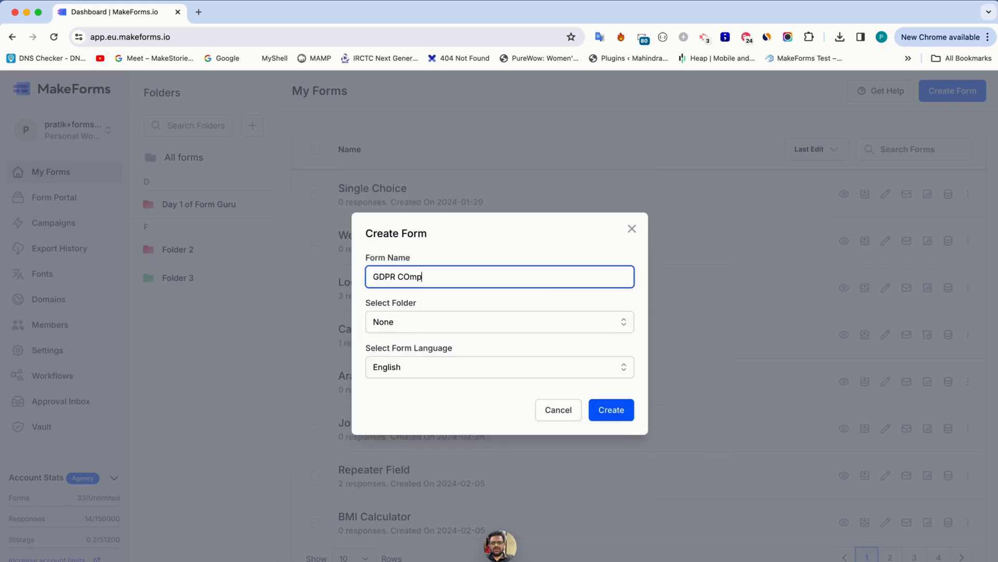
type("liant Form")
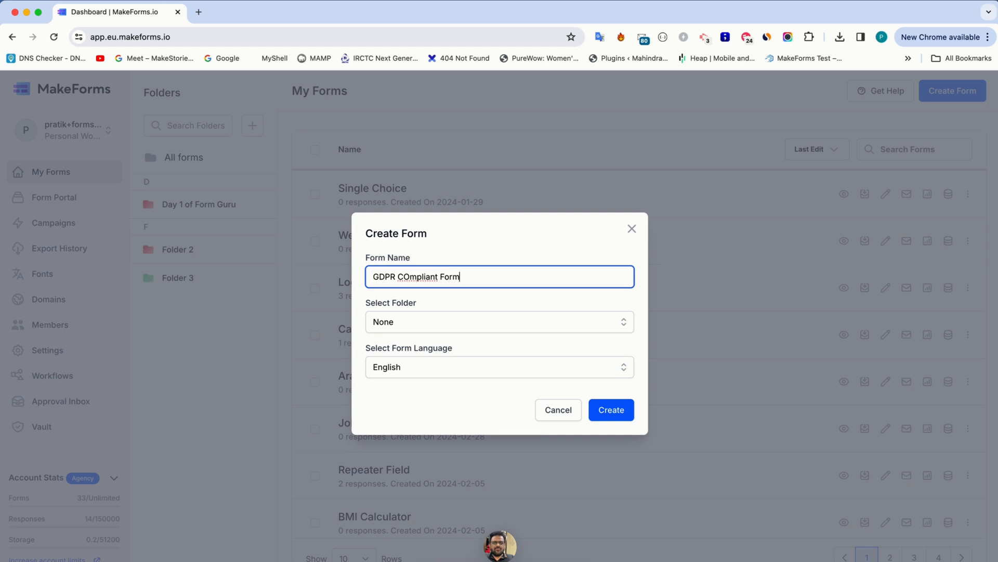
left_click(613, 405)
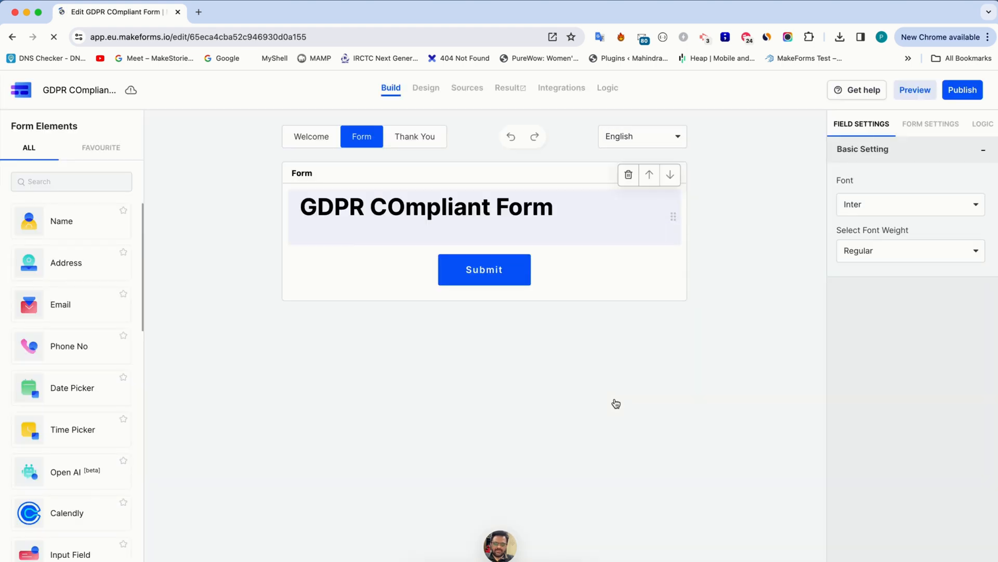
Delete the heading from the new form and add Name, Address, Email and Phone No fields.
left_click(629, 175)
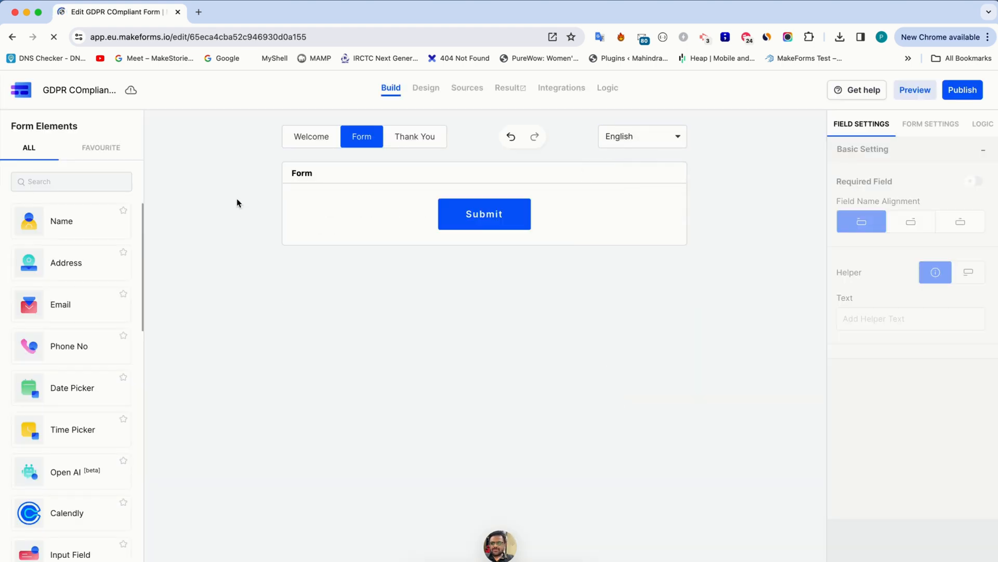
left_click(100, 229)
left_click(96, 257)
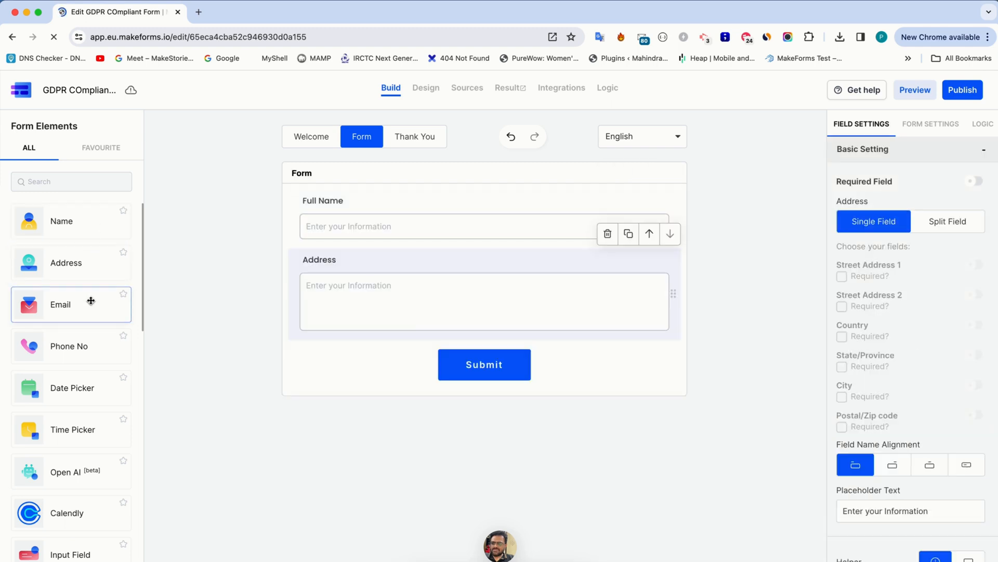
left_click(90, 307)
left_click(90, 355)
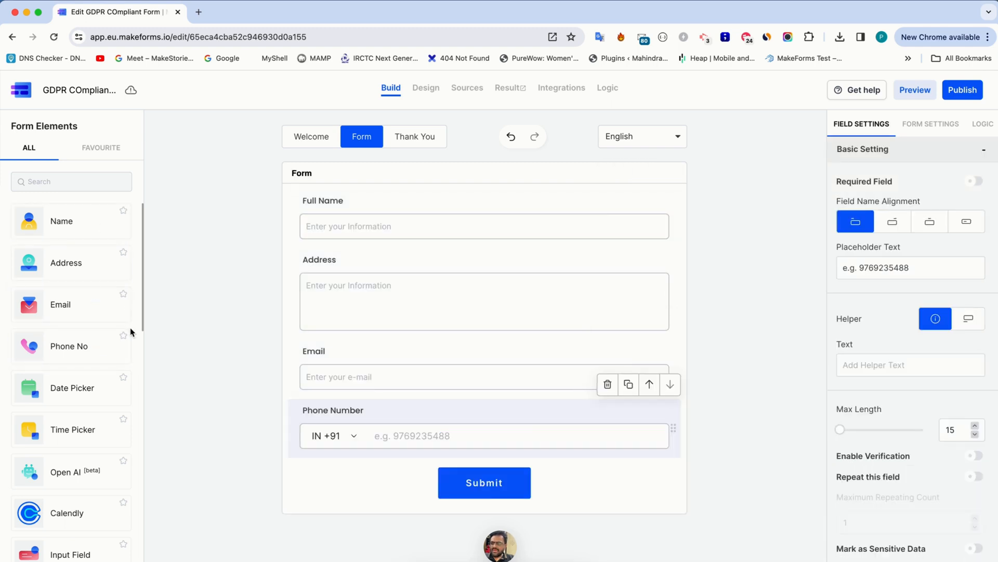
Search the form elements for GDPR and add a GDPR Agreement field below the phone number.
left_click(87, 176)
type("GDPR")
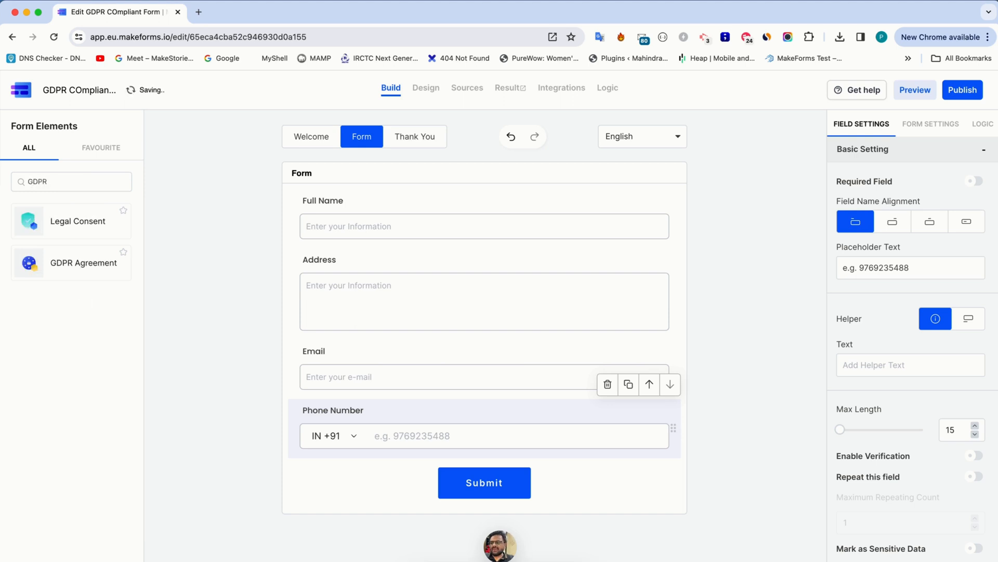
left_click(85, 263)
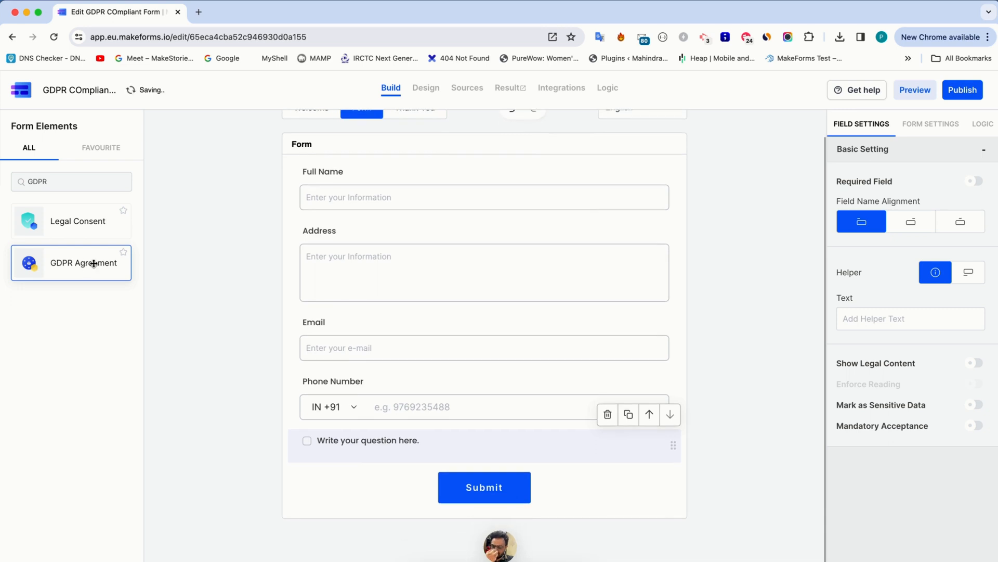
Set the agreement checkbox text to "I allow to be contact by phone or email address as per the privacy policy".
left_click(350, 452)
type("I a")
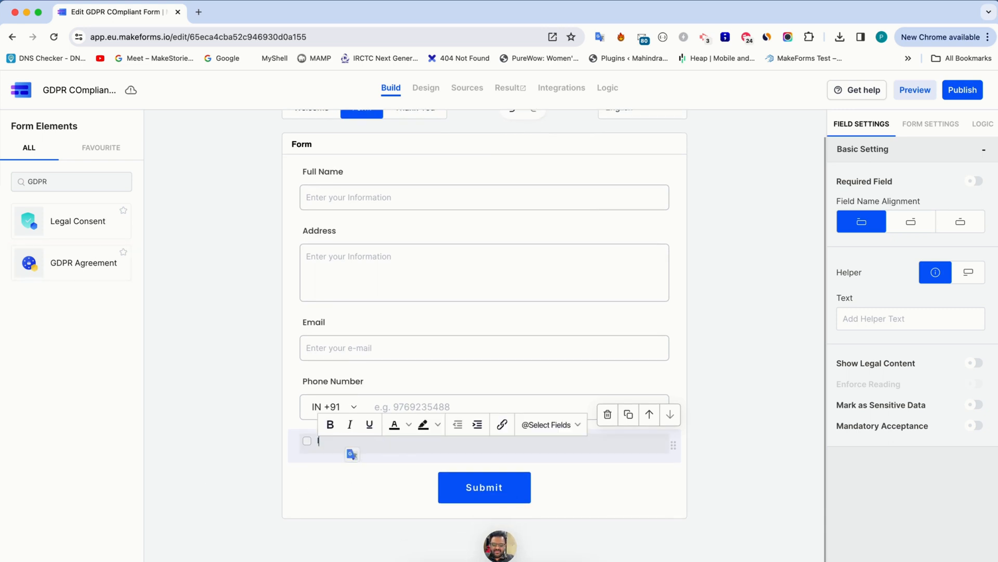
type("llow to be contact by")
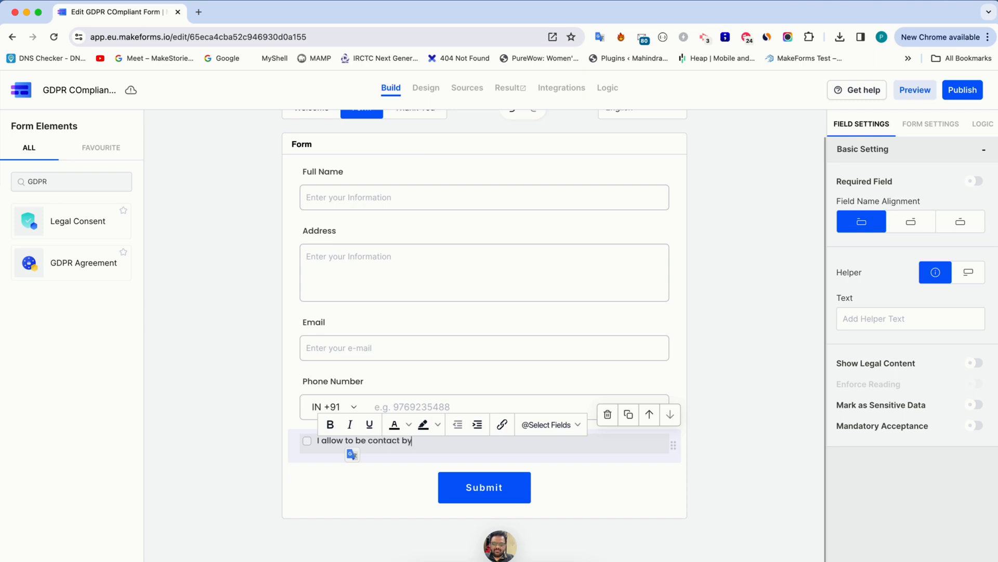
type(" phone or email ad")
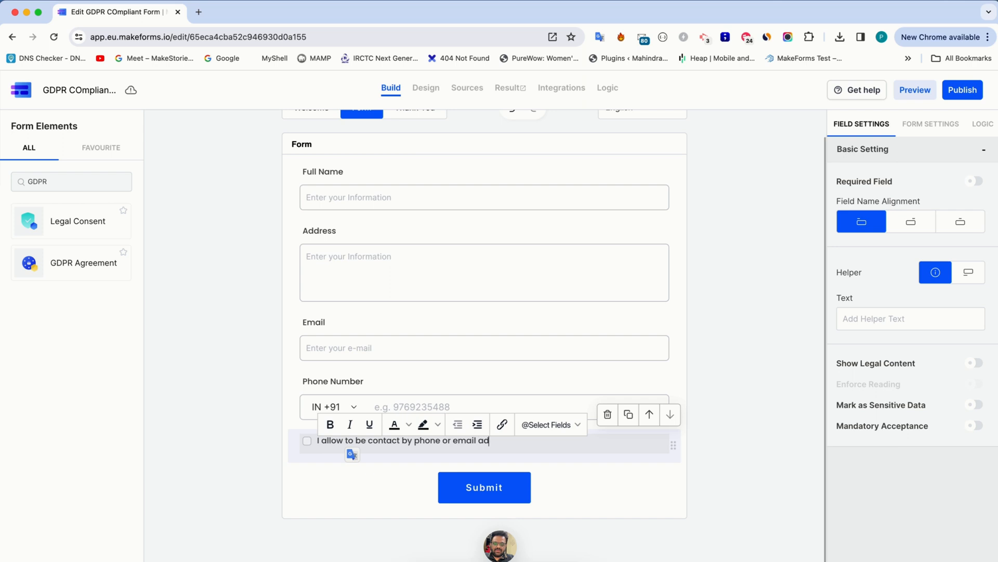
type("dress as per the pri")
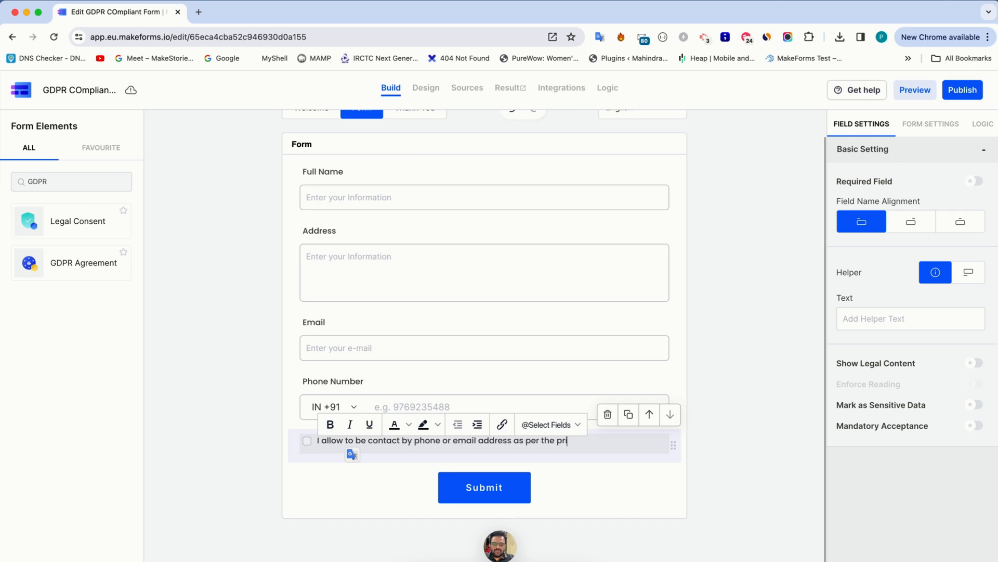
type("vacy policy")
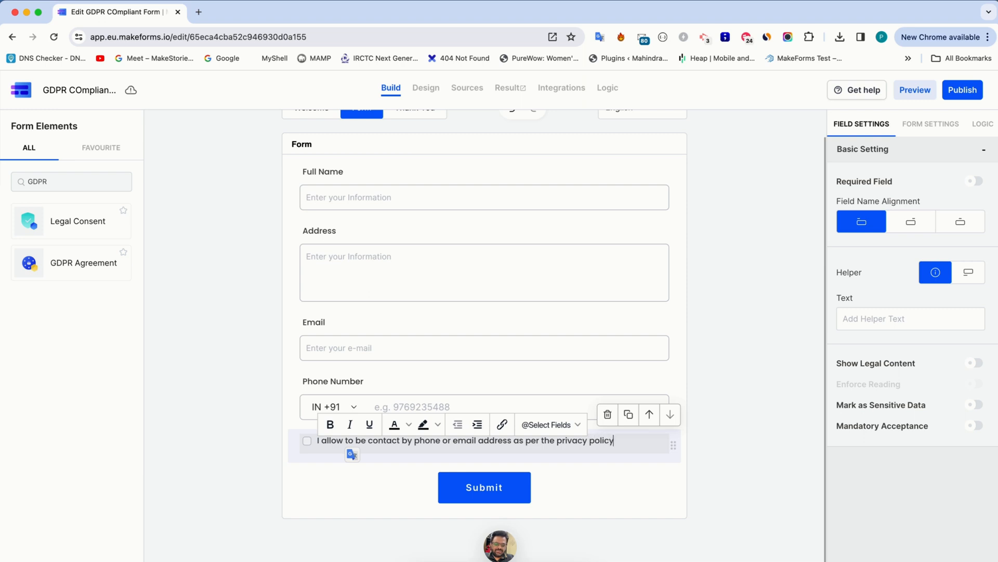
key("alt+shift+Left")
key("alt+shift+Left")
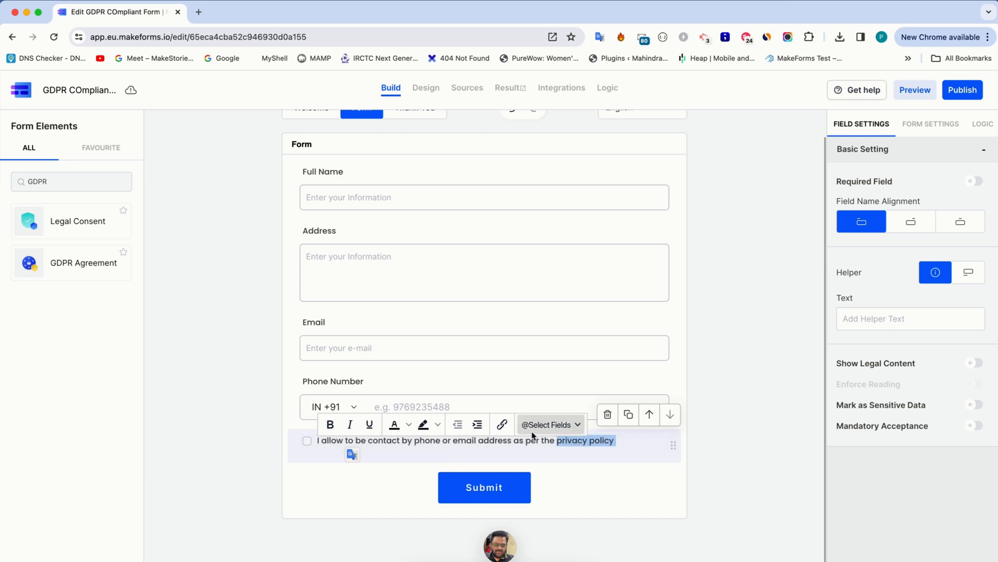
left_click(500, 425)
type("h")
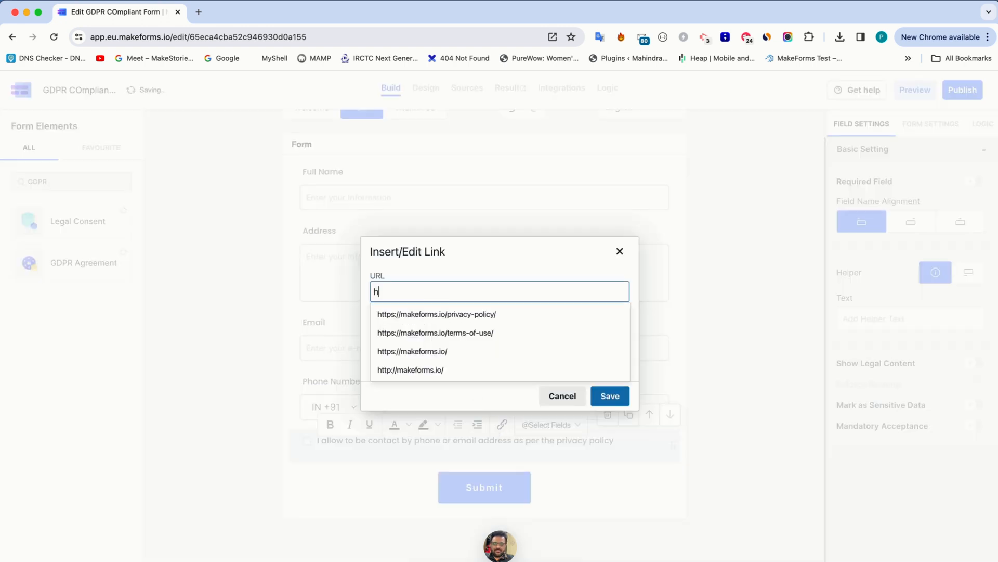
type("ttp")
left_click(450, 314)
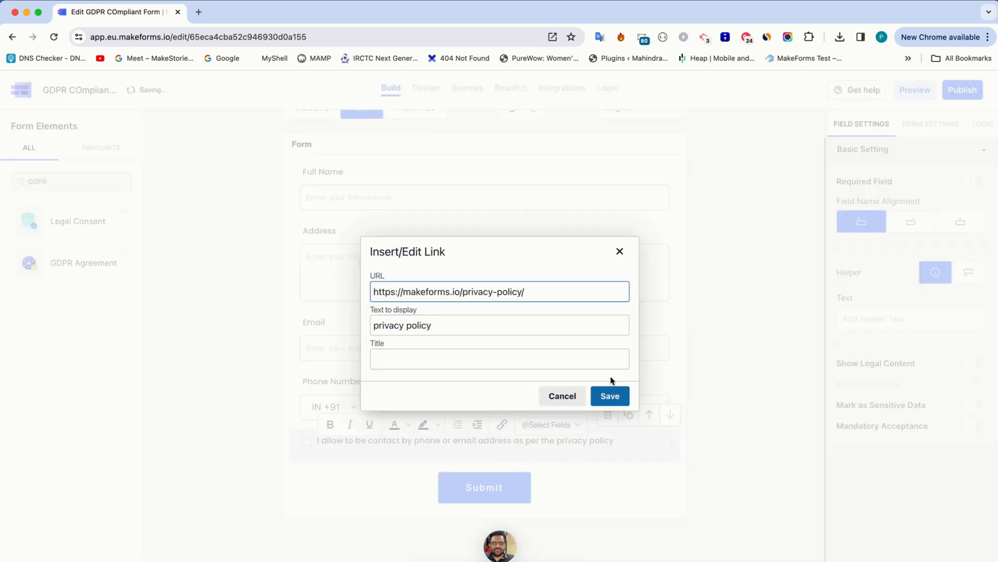
left_click(610, 396)
Make the GDPR agreement a required field and enable its Mandatory Acceptance.
left_click(356, 441)
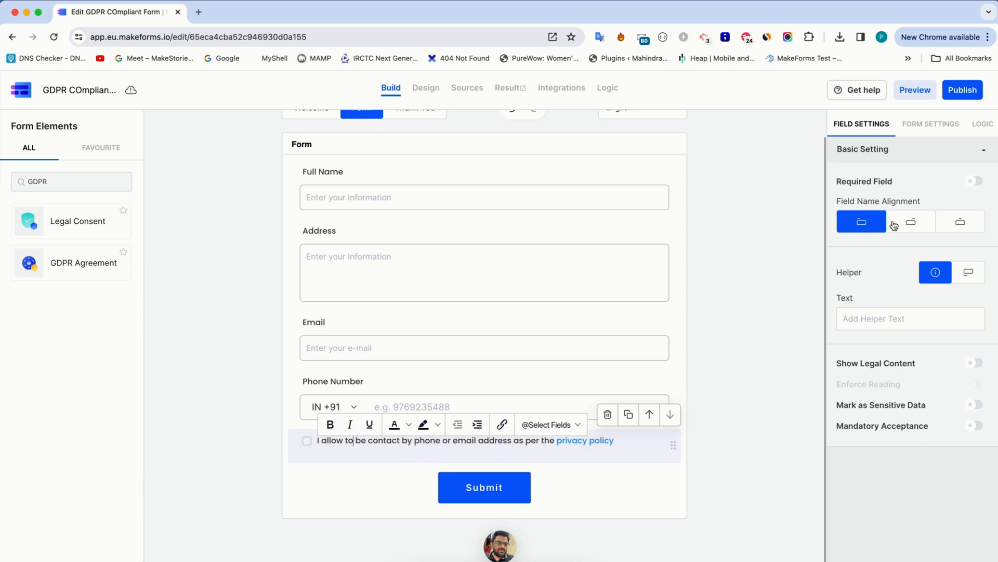
left_click(977, 182)
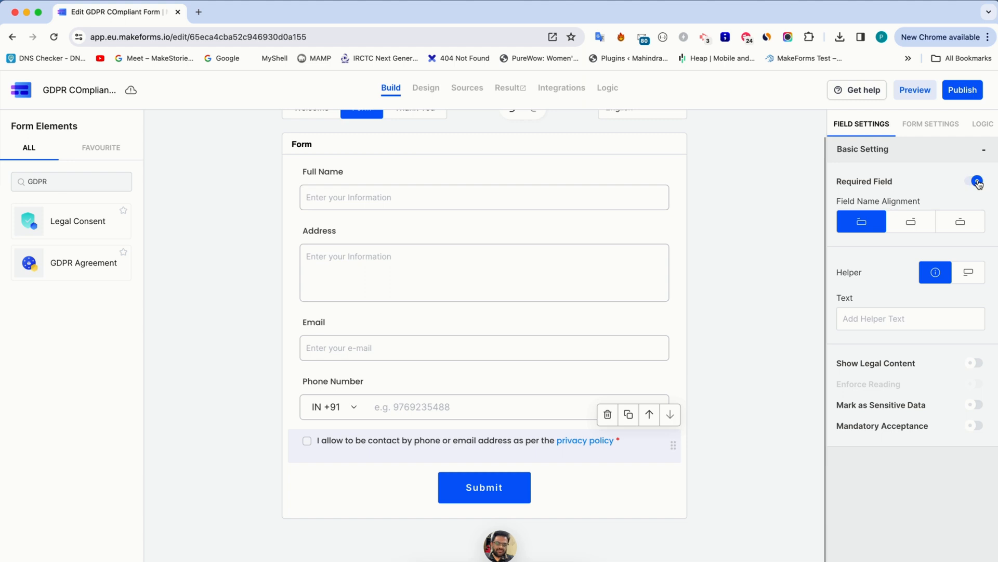
left_click(976, 426)
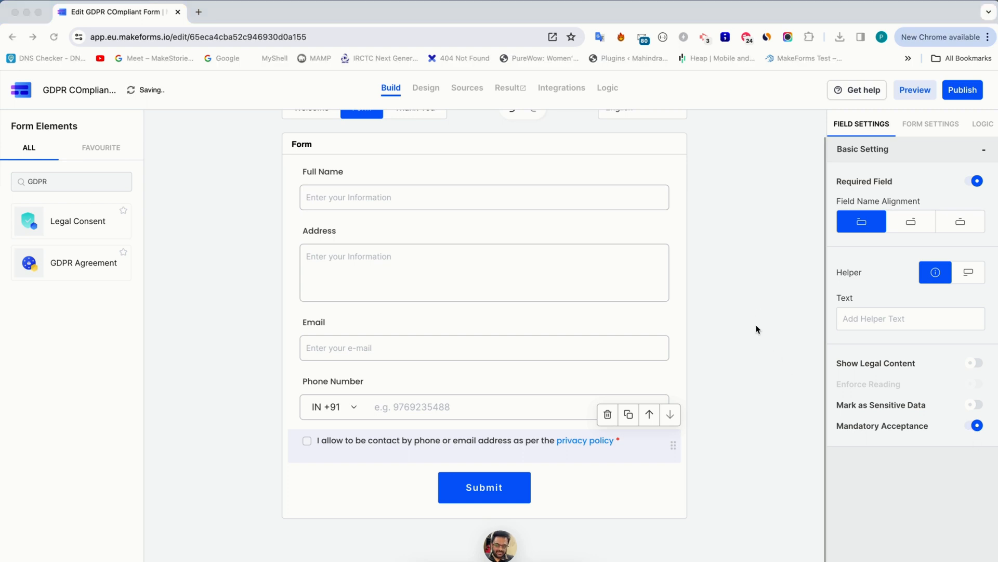
Make the Full Name, Phone Number and Email fields required.
left_click(575, 184)
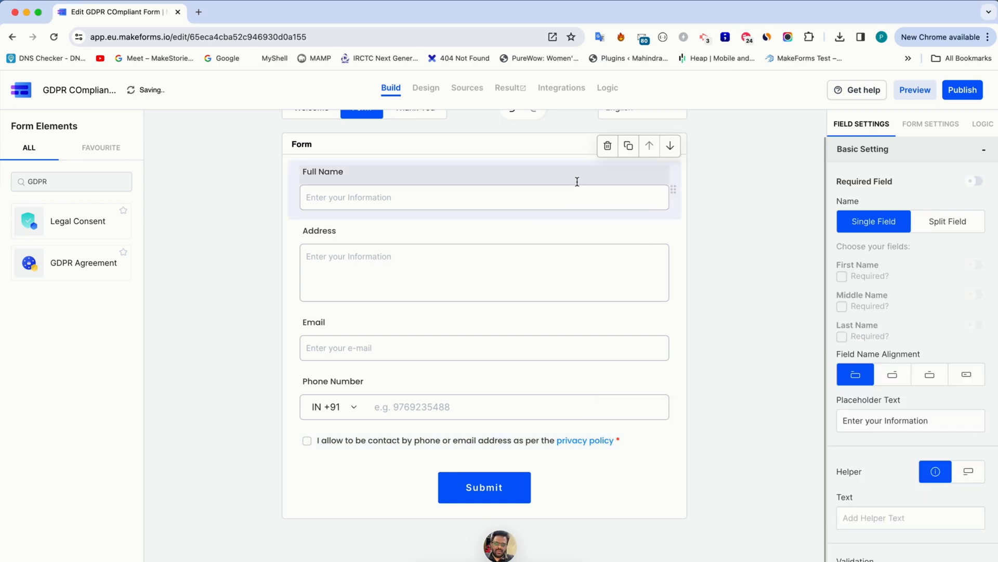
left_click(976, 181)
left_click(598, 286)
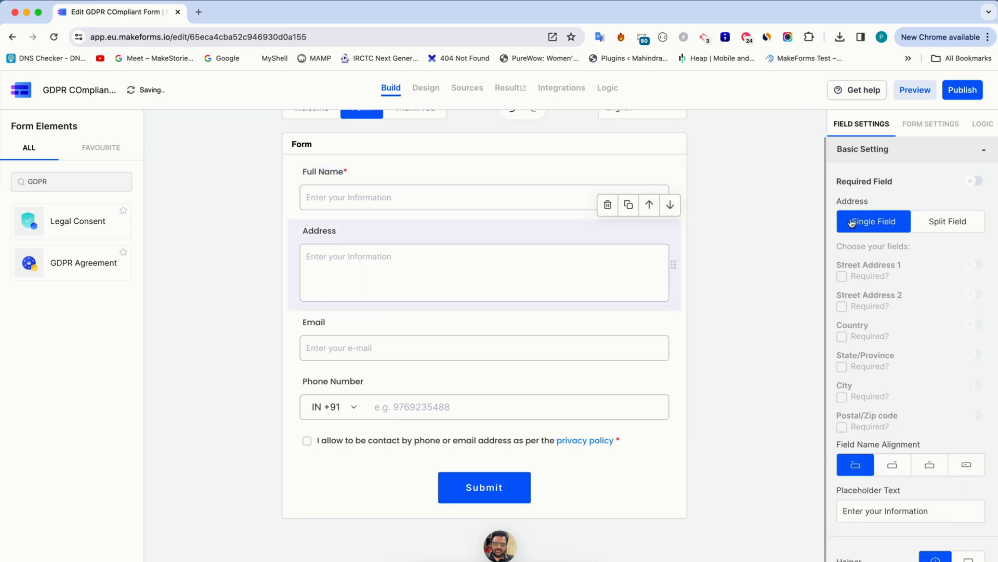
left_click(532, 349)
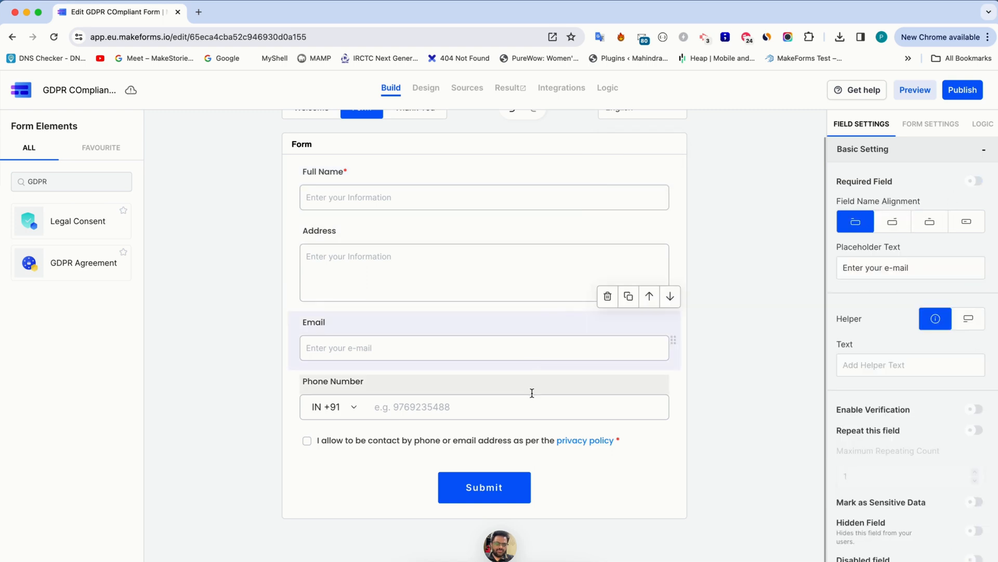
left_click(531, 386)
left_click(976, 181)
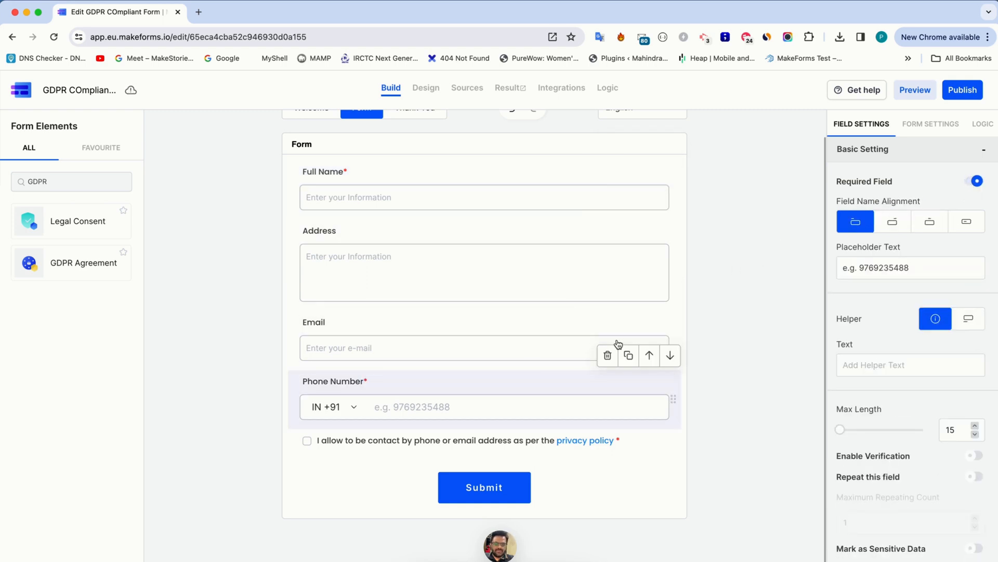
left_click(592, 348)
left_click(976, 181)
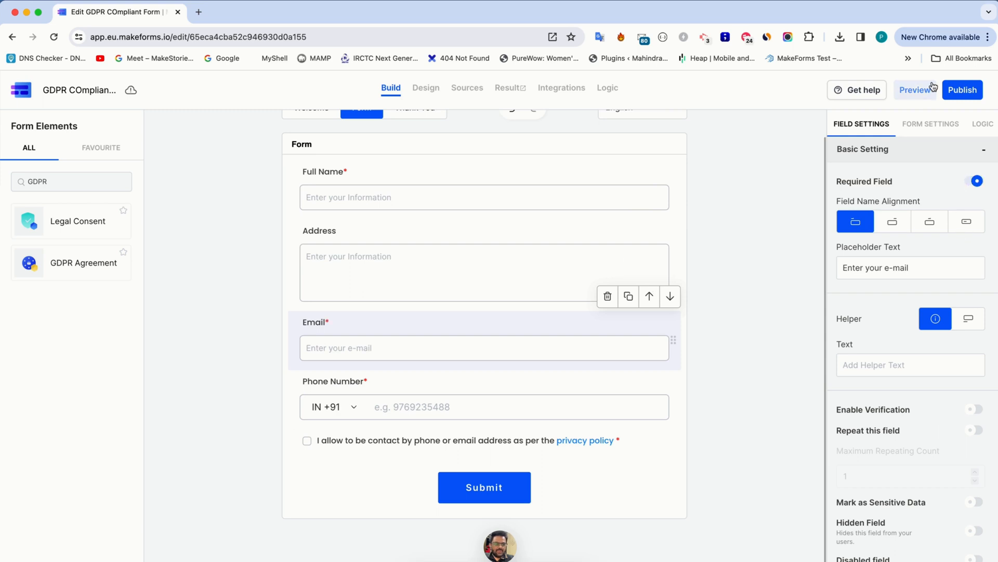
Publish the form on the eu.frms.link domain and open its default link in a new browser tab.
left_click(961, 92)
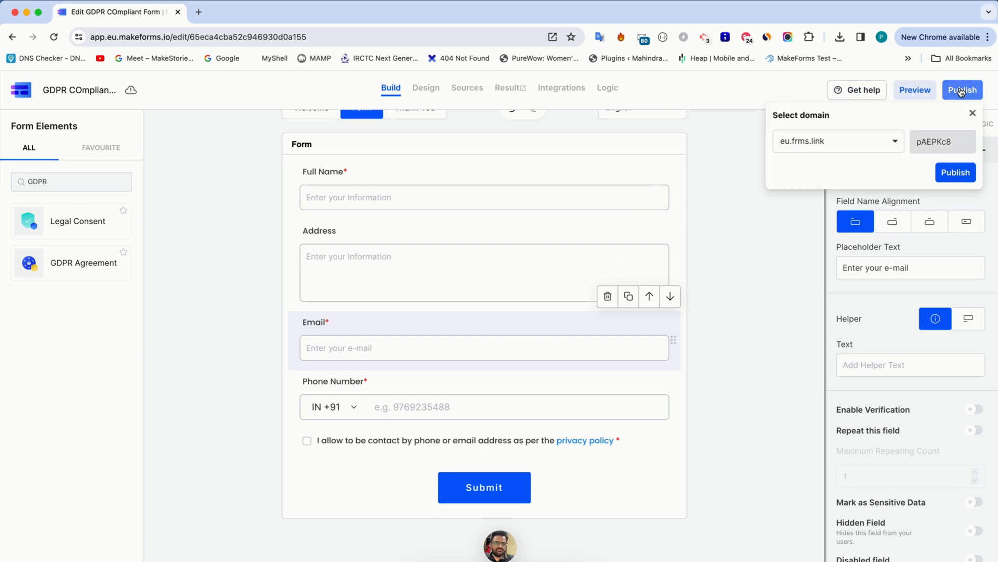
left_click(952, 173)
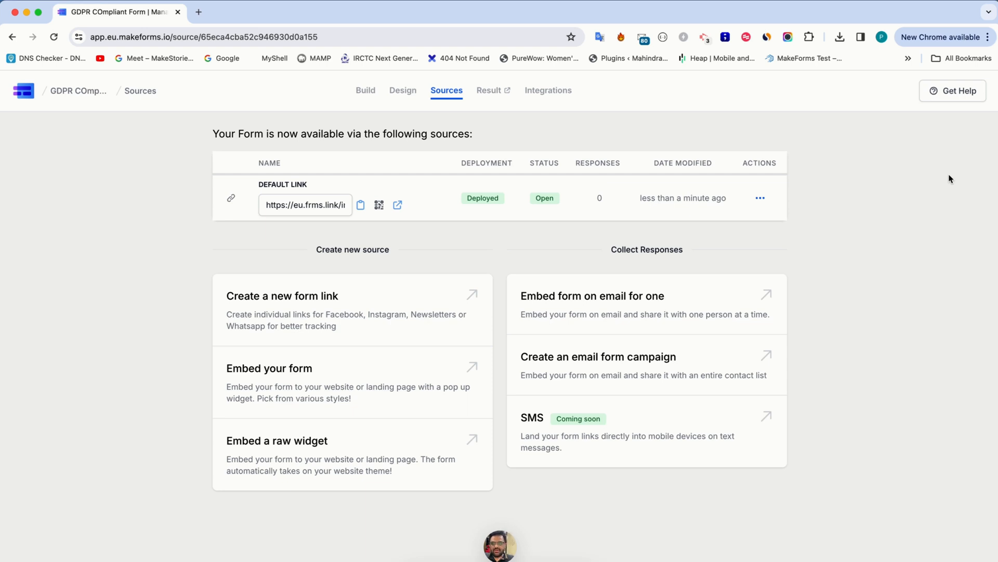
left_click(341, 205)
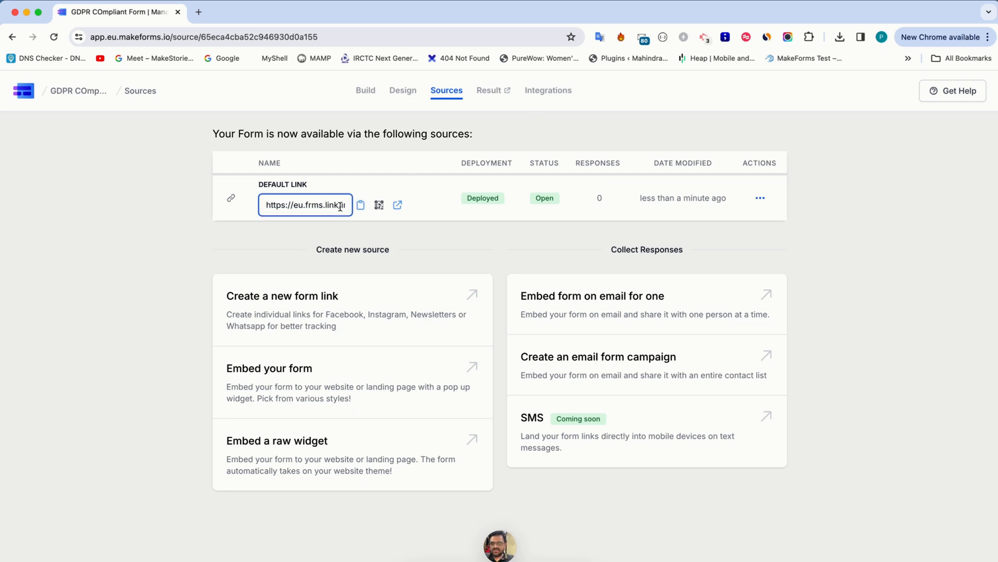
key("super+a")
key("super+t")
type("v")
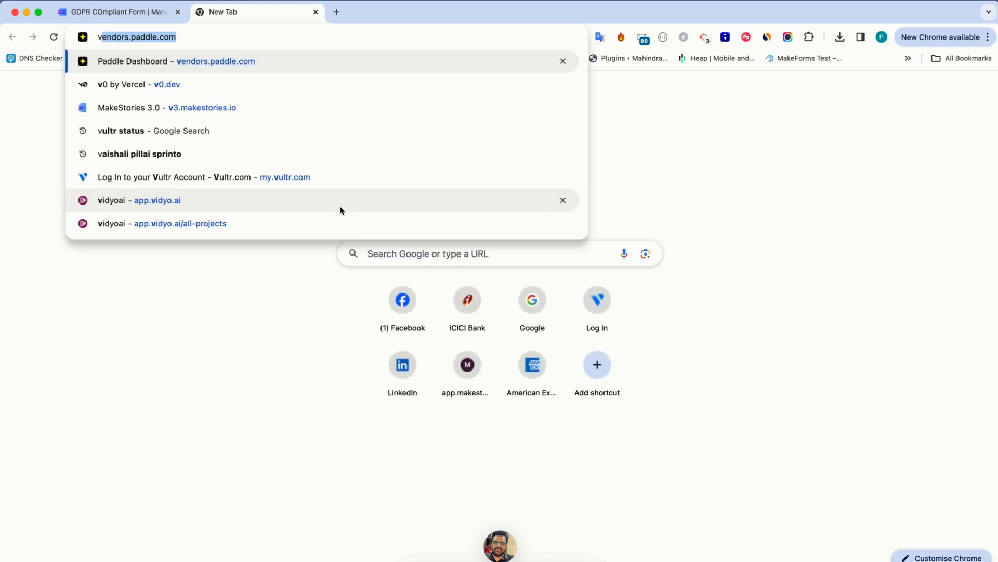
type("https://eu.frms.link/irxw6iy/")
key("Return")
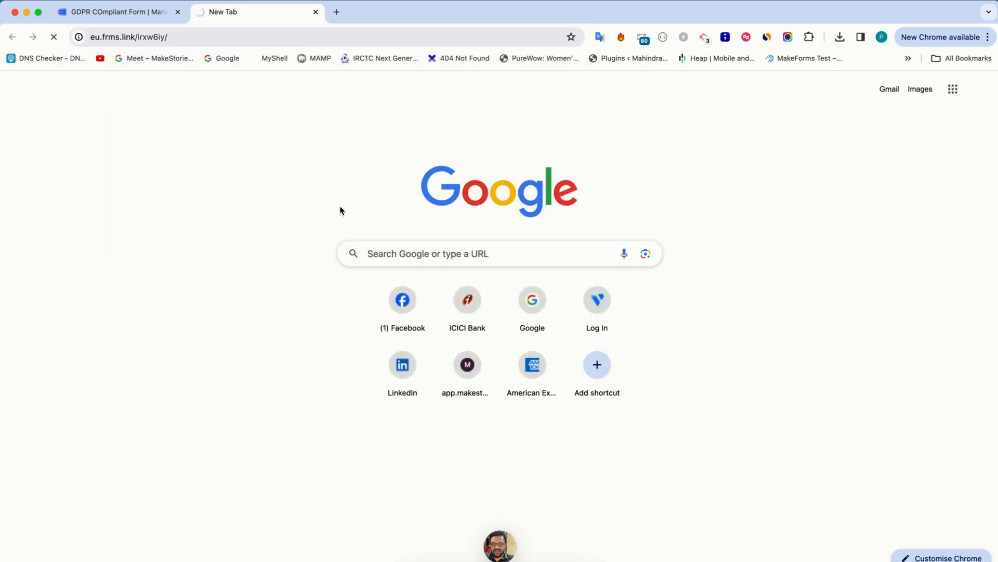
Return to the form's sources and open the default link's source for editing.
left_click(140, 14)
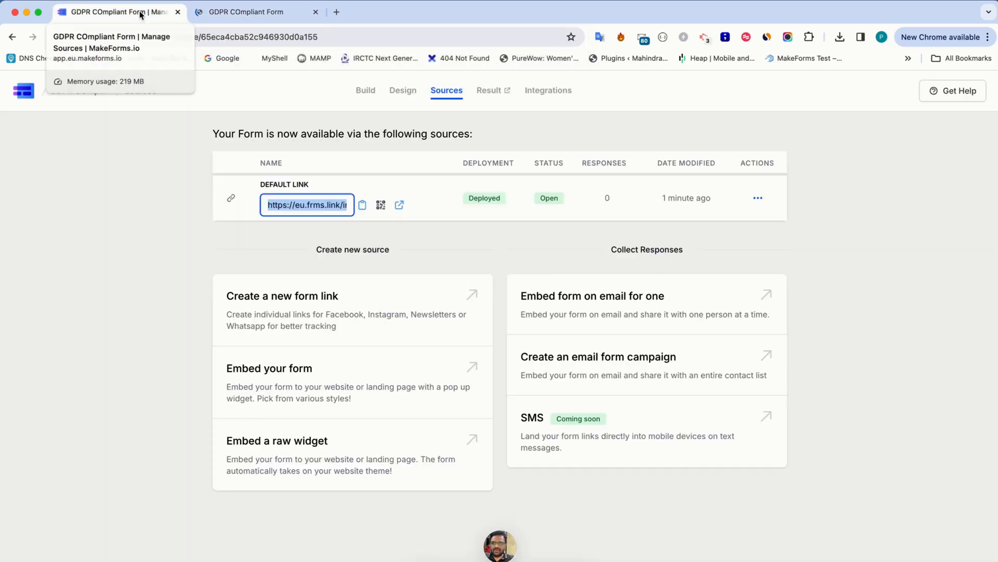
left_click(761, 201)
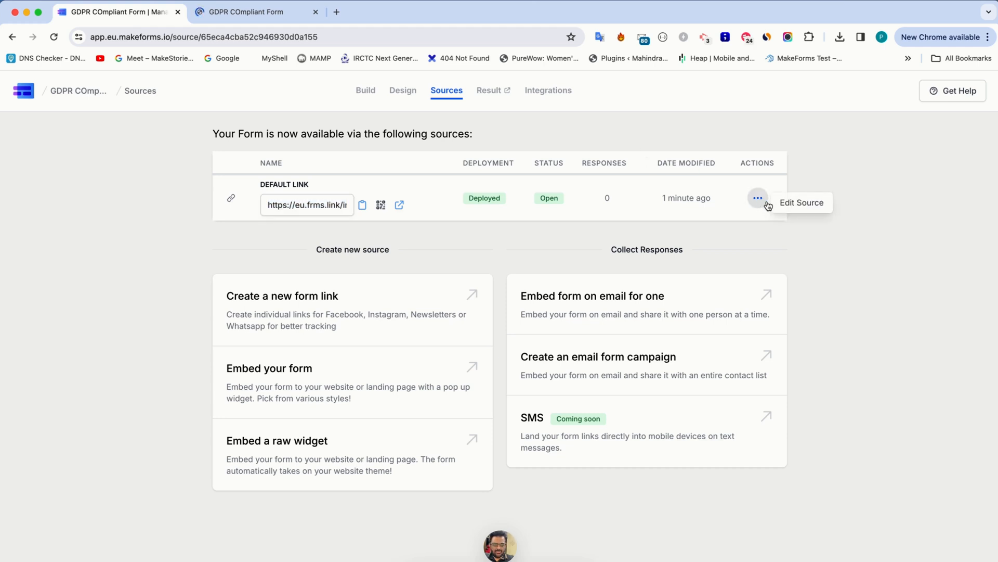
left_click(801, 202)
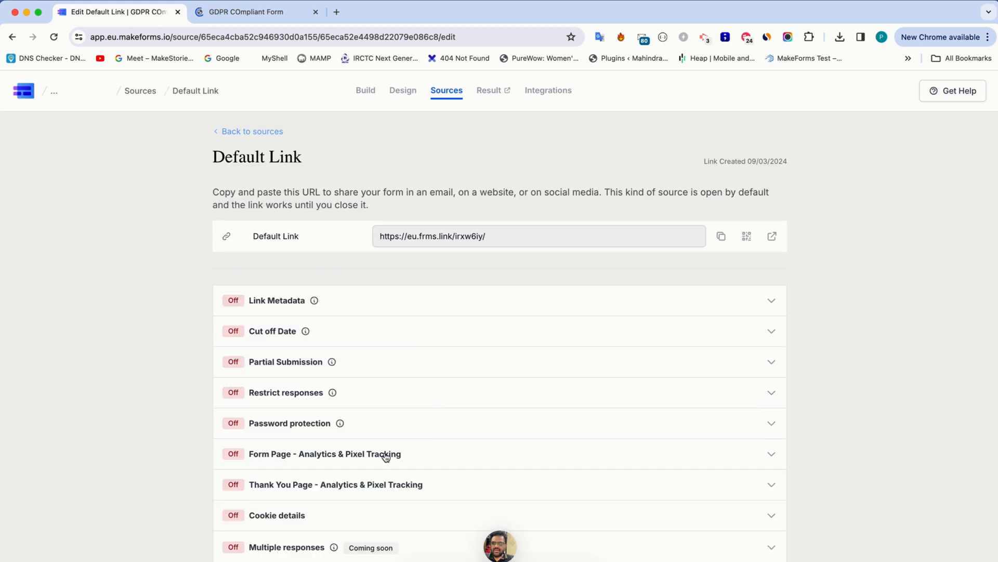
Enable Cookie details for the default link and choose Axeptio as the cookie plugin.
scroll(384, 456, "down", 3)
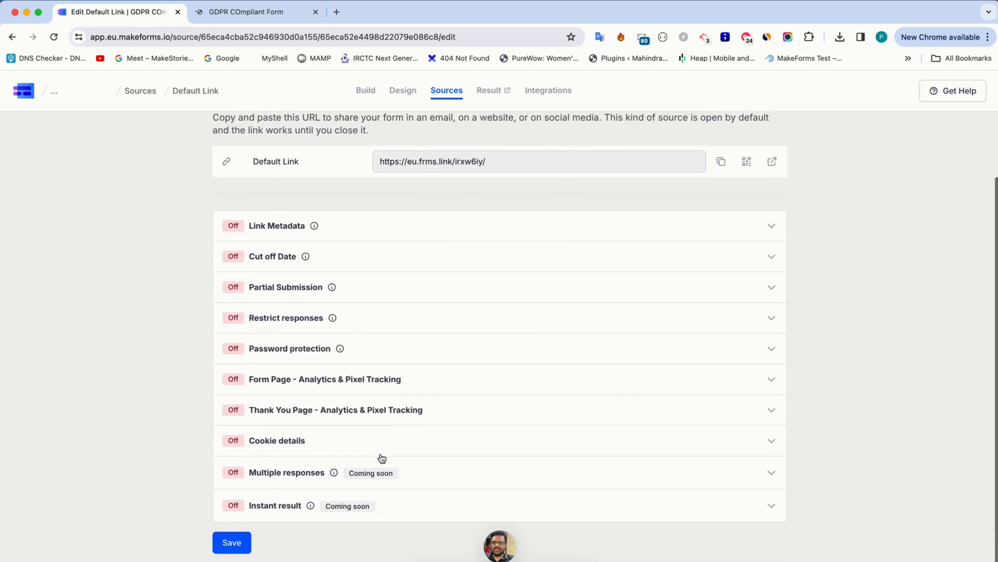
left_click(356, 447)
left_click(280, 472)
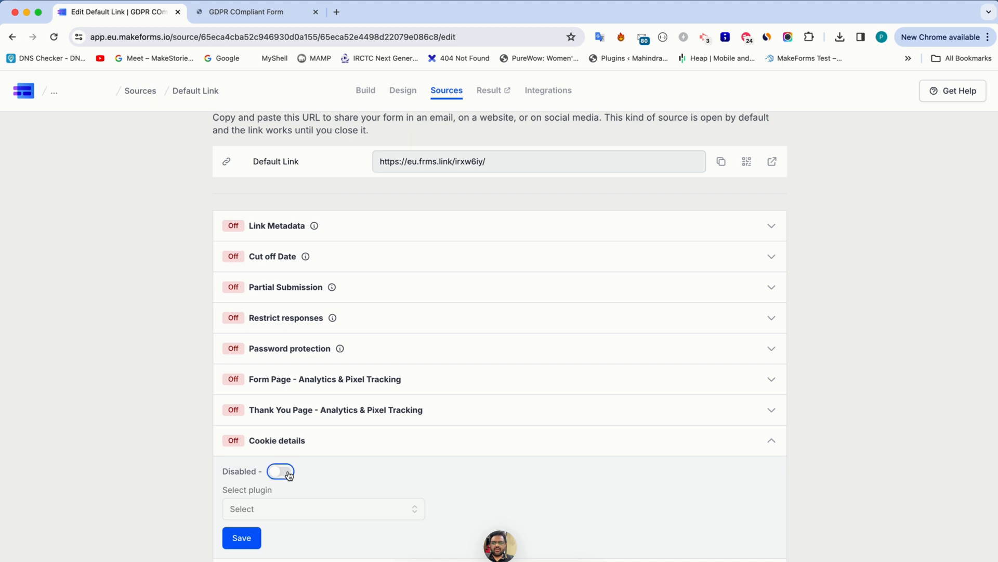
left_click(303, 512)
scroll(317, 471, "down", 3)
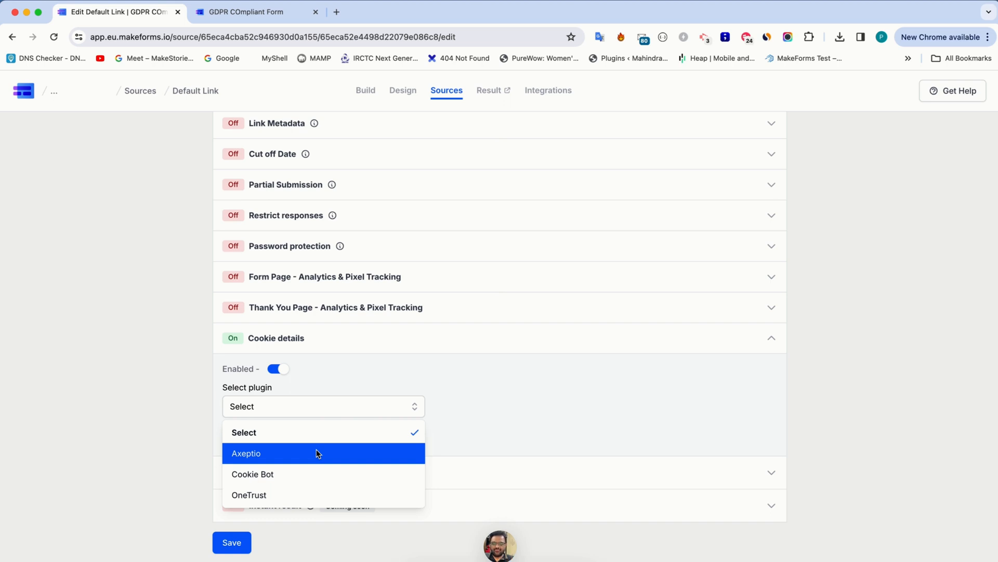
left_click(282, 450)
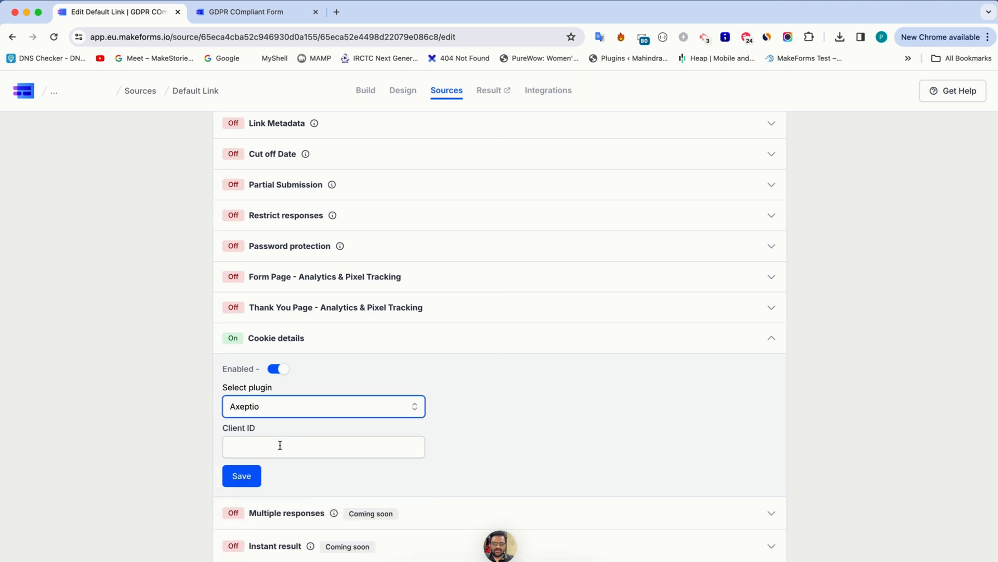
Try Cookie Bot and OneTrust in turn as the cookie plugin to view their options.
left_click(276, 410)
left_click(276, 471)
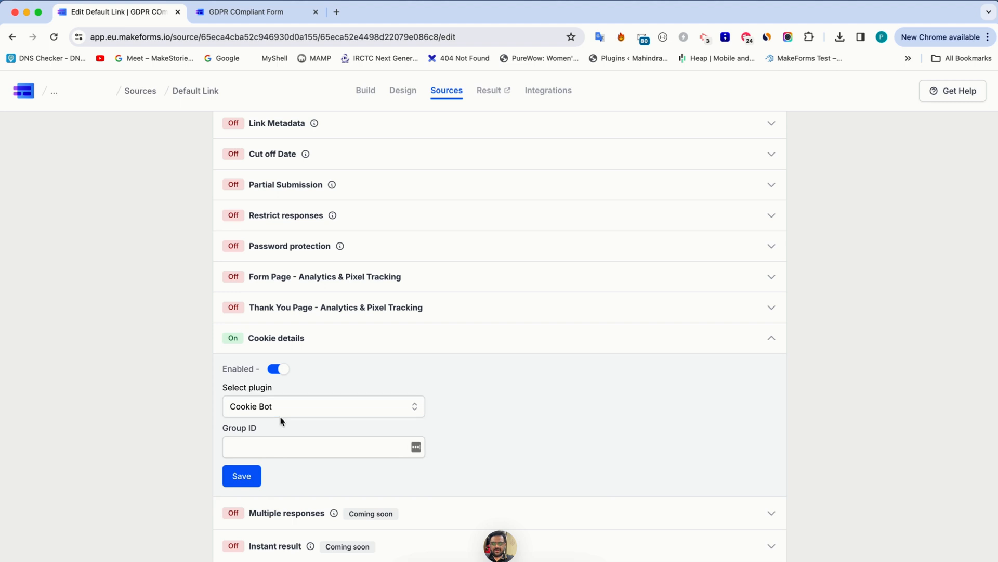
left_click(285, 404)
left_click(276, 492)
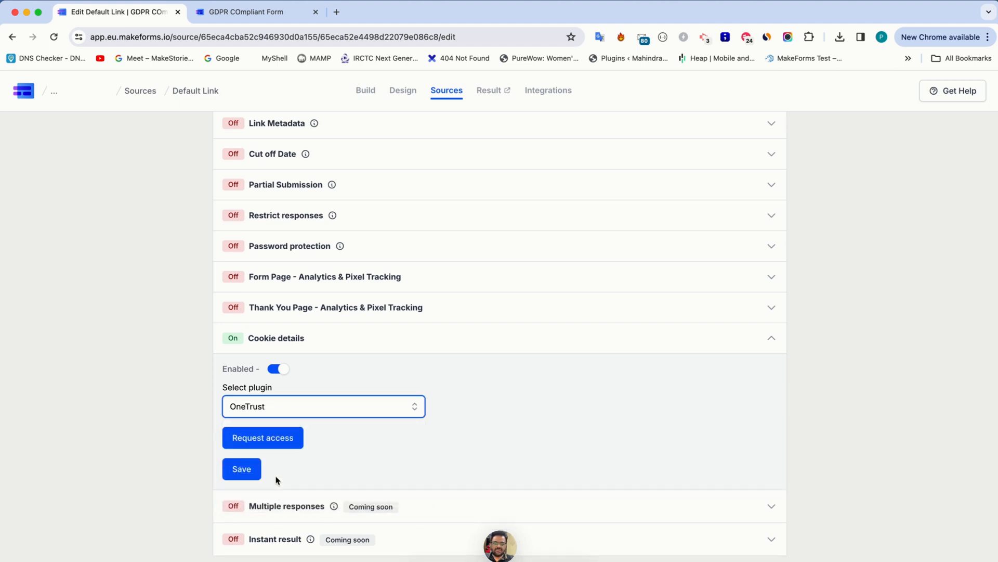
left_click(292, 404)
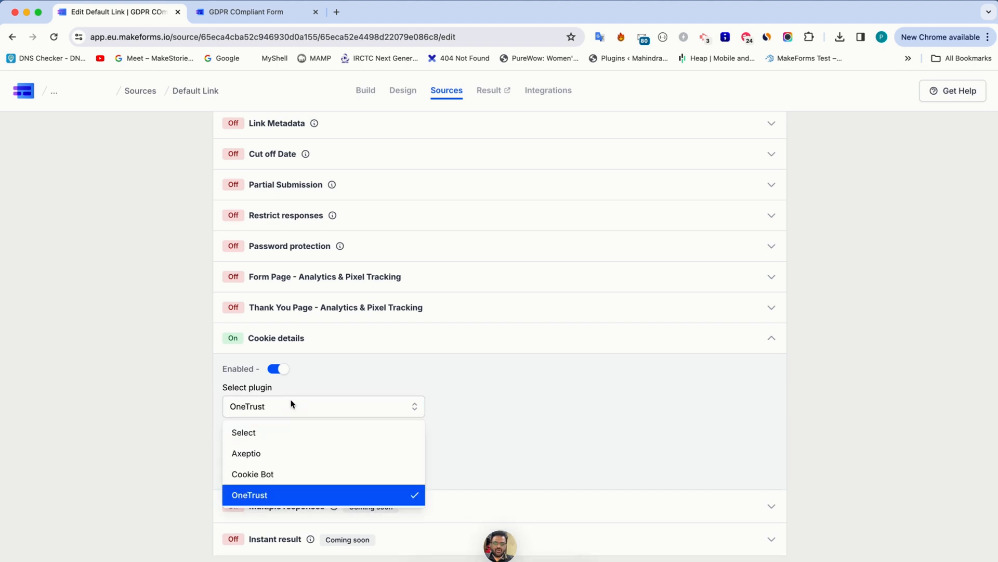
left_click(327, 384)
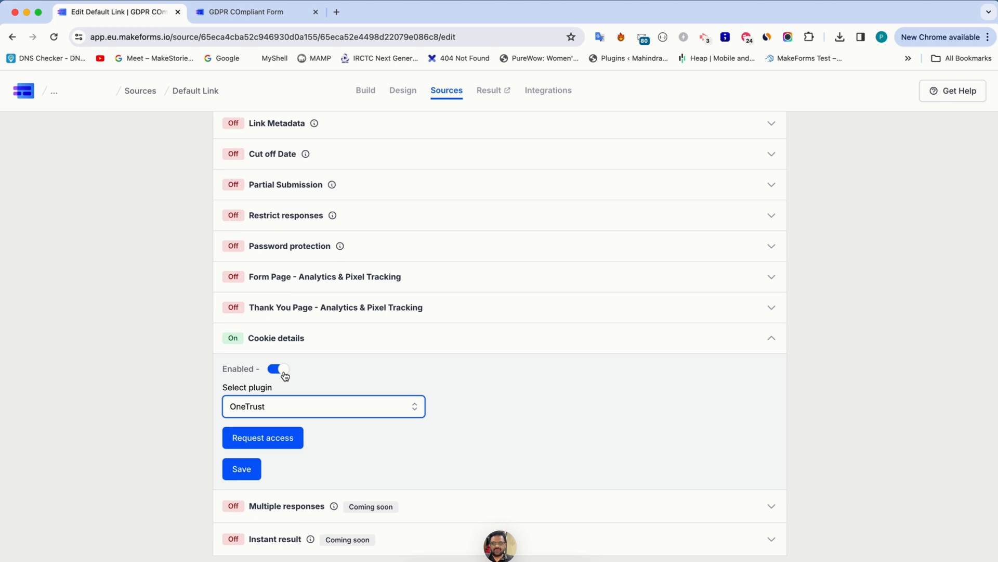
Disable Cookie details for the default link and collapse its settings.
scroll(285, 375, "up", 4)
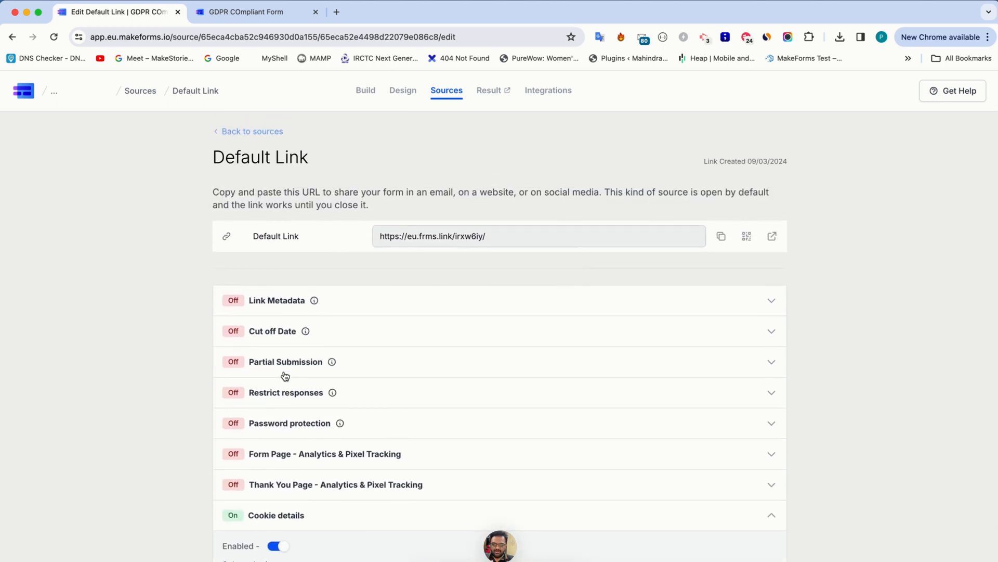
left_click(289, 544)
left_click(323, 518)
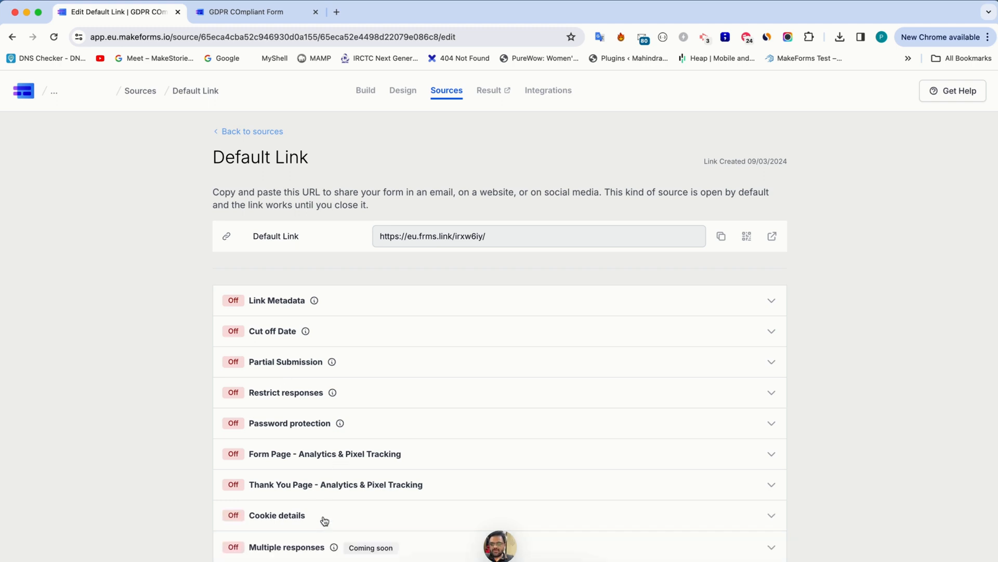
Enable Partial Submission for the default link and save the setting.
left_click(384, 368)
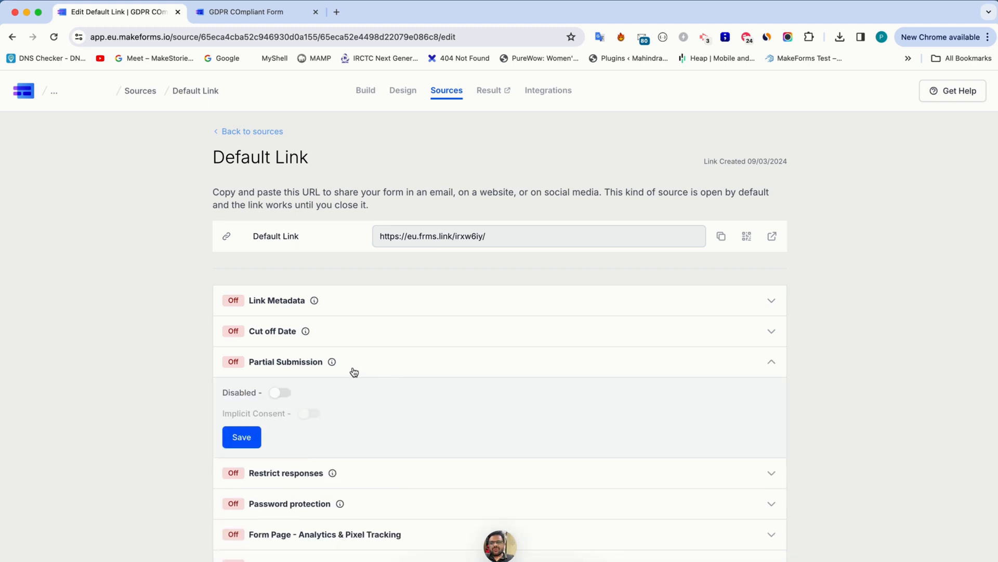
mouse_move(334, 364)
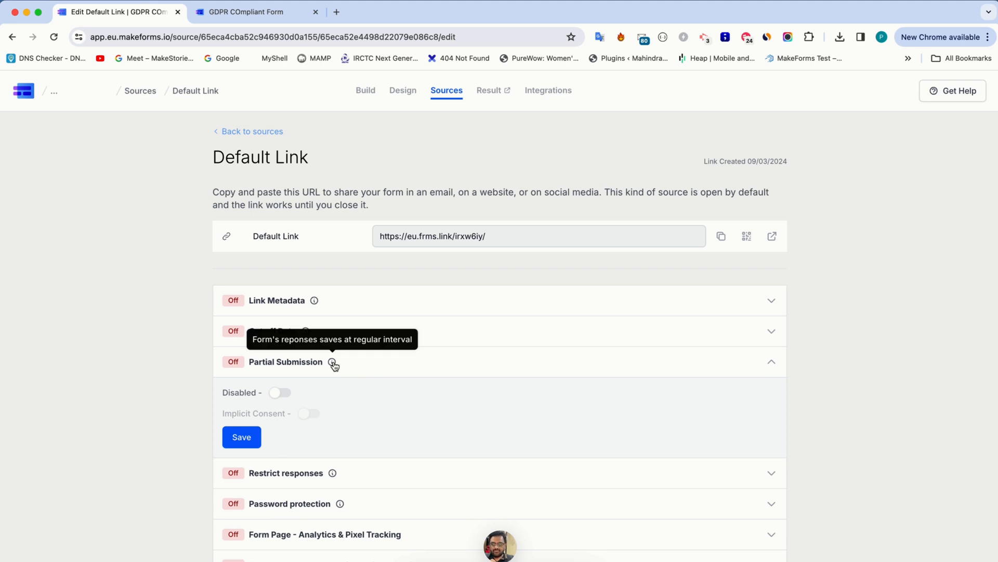
left_click(275, 396)
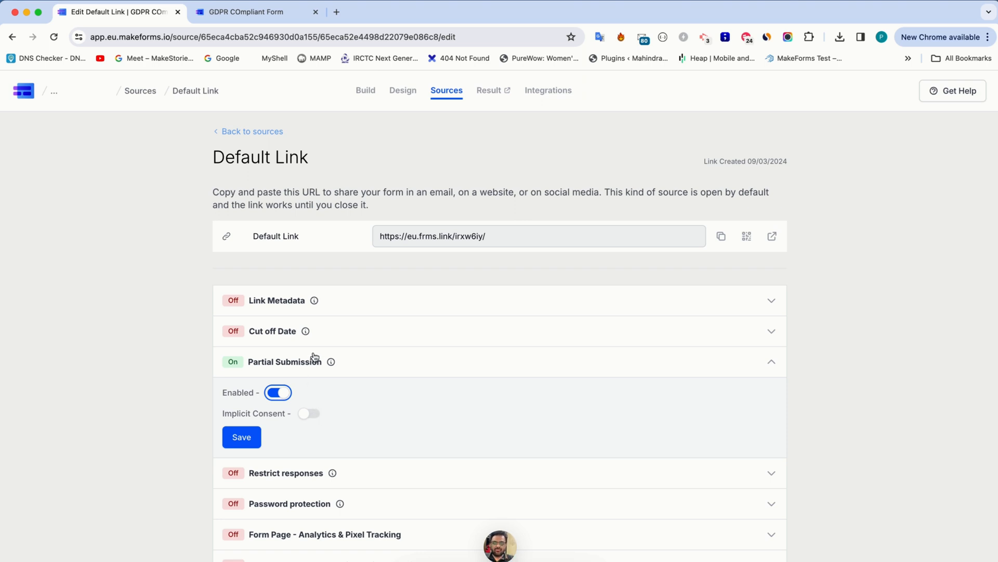
left_click(240, 438)
Reload the published form in its browser tab and proceed through the Partial Submission Notice.
key("ctrl+Tab")
key("super+r")
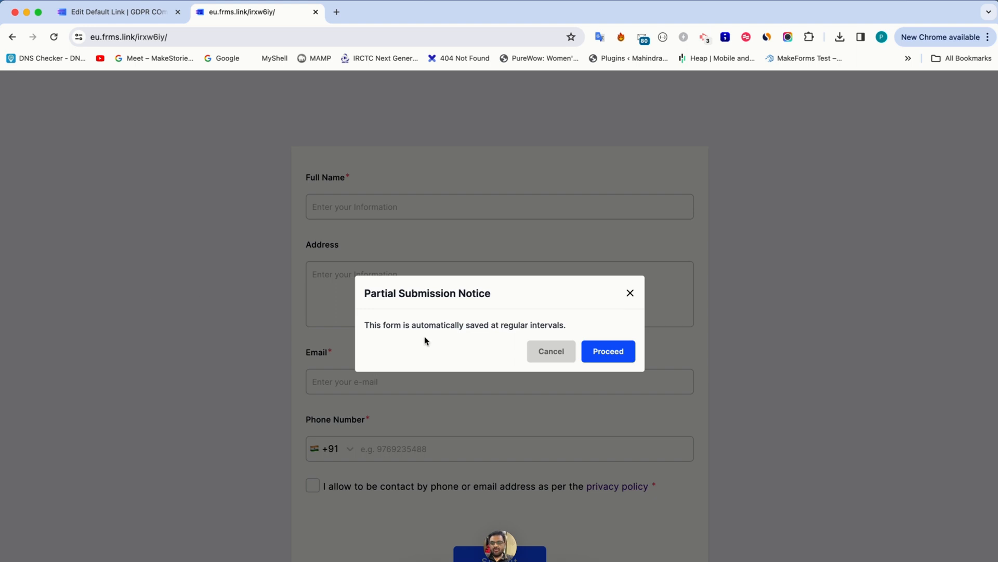
left_click(597, 352)
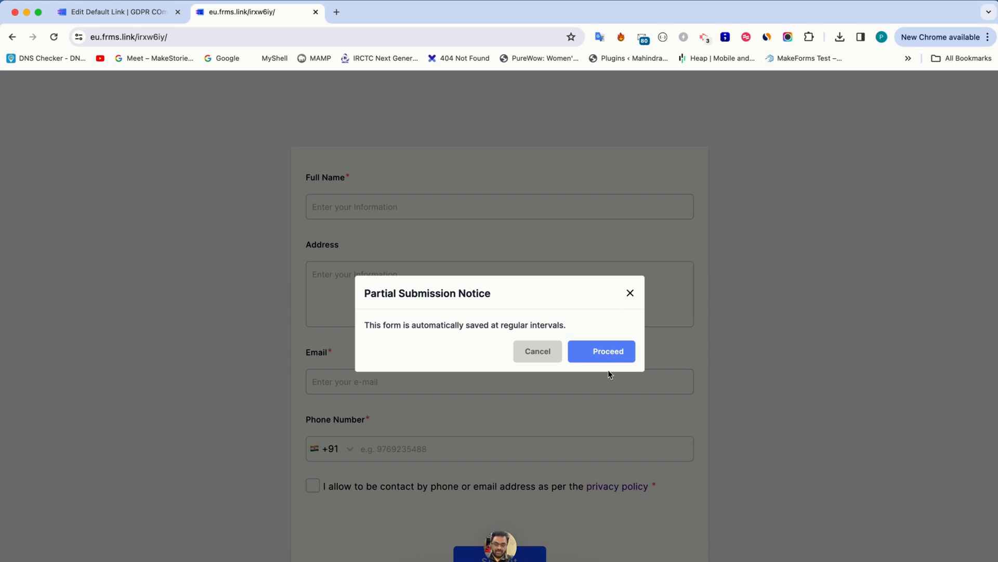
Return to the default link's settings and enable Implicit Consent for Partial Submission.
key("ctrl+shift+Tab")
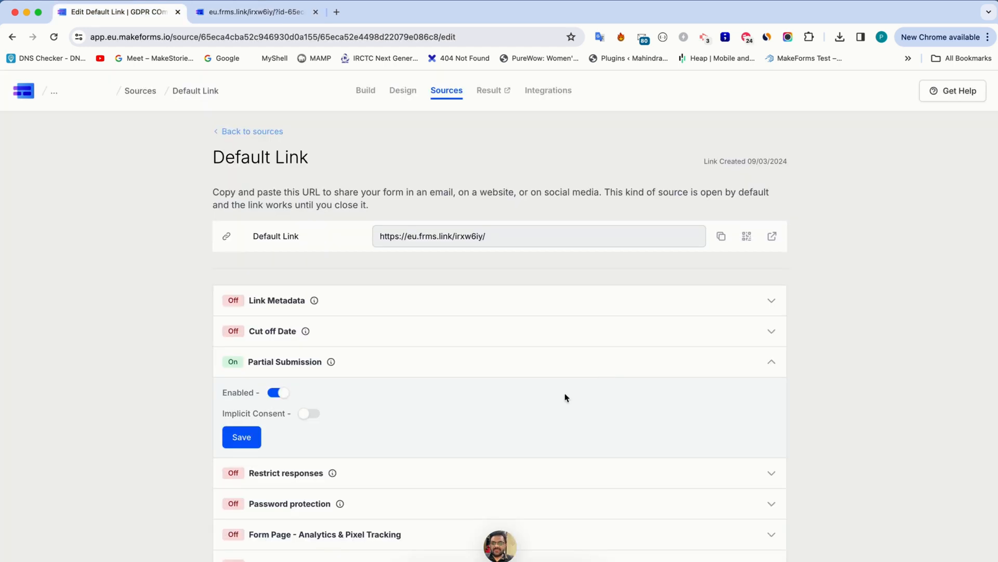
left_click(309, 416)
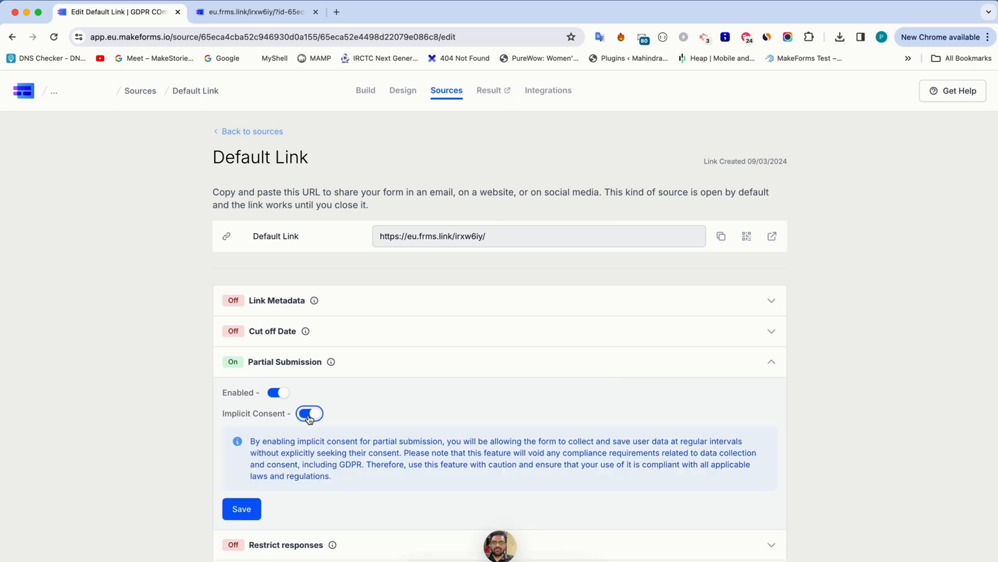
scroll(311, 421, "down", 2)
scroll(312, 422, "down", 1)
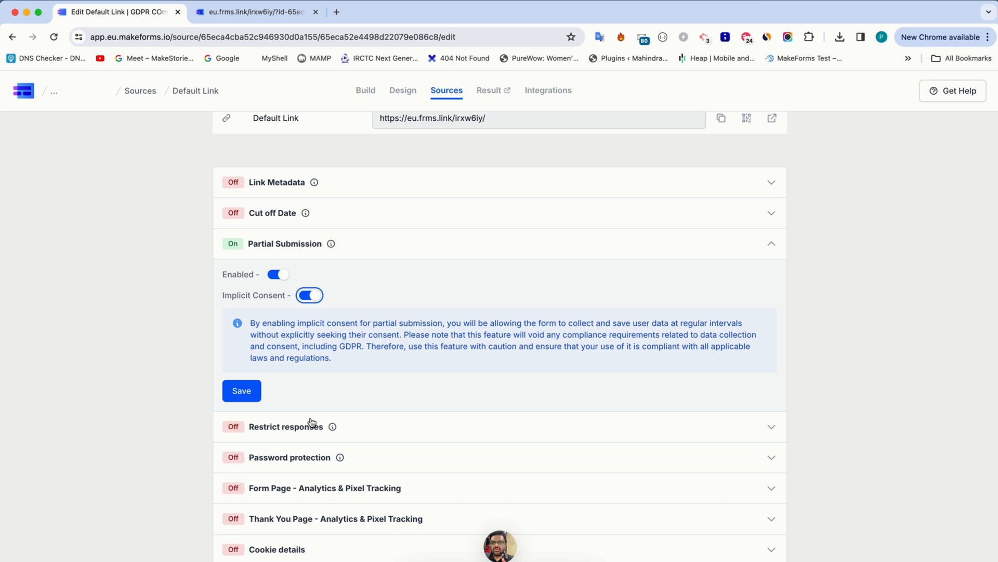
Compare the Implicit Consent setting with the published form and examine its fields and privacy agreement.
key("ctrl+Tab")
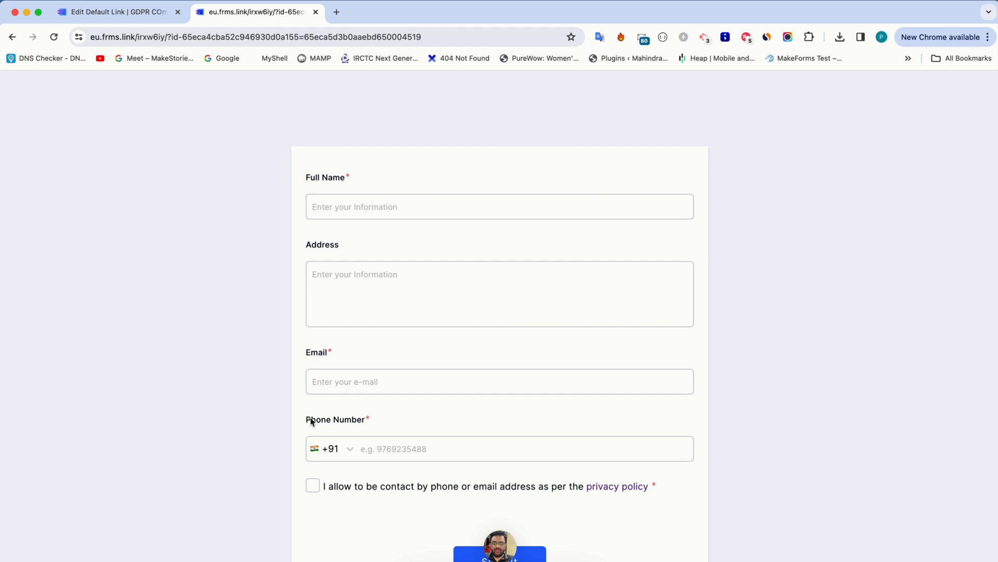
key("ctrl+shift+Tab")
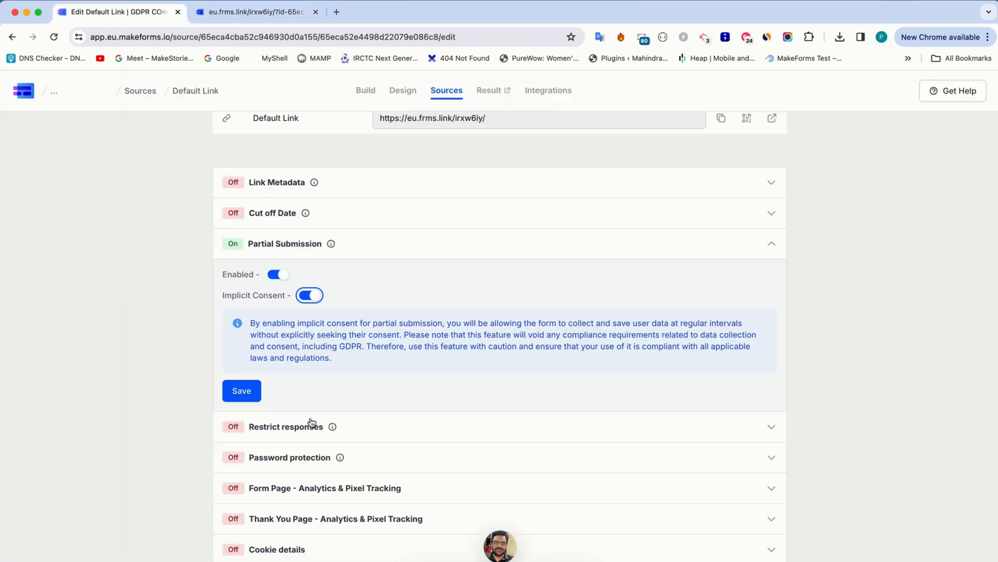
key("ctrl+Tab")
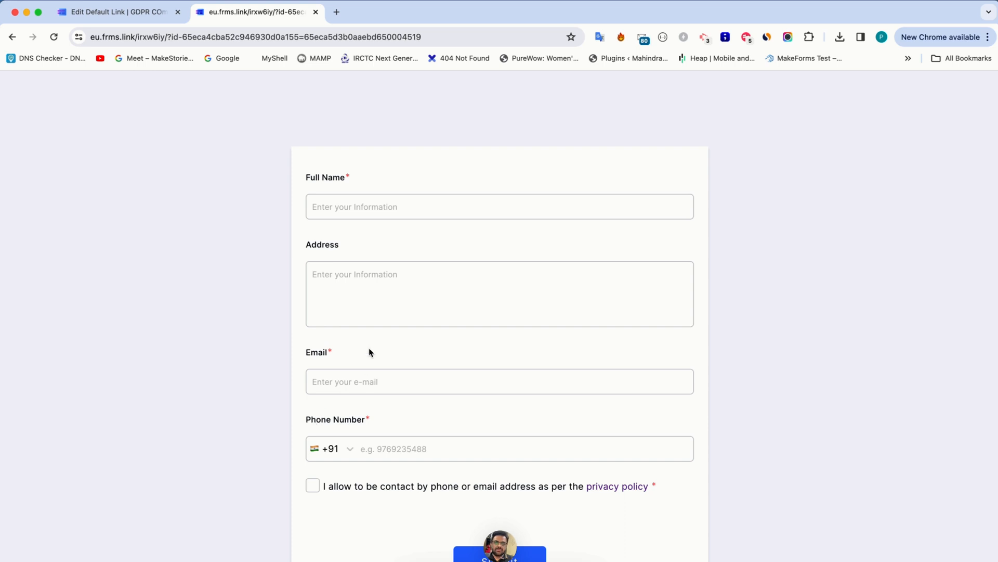
scroll(399, 399, "down", 3)
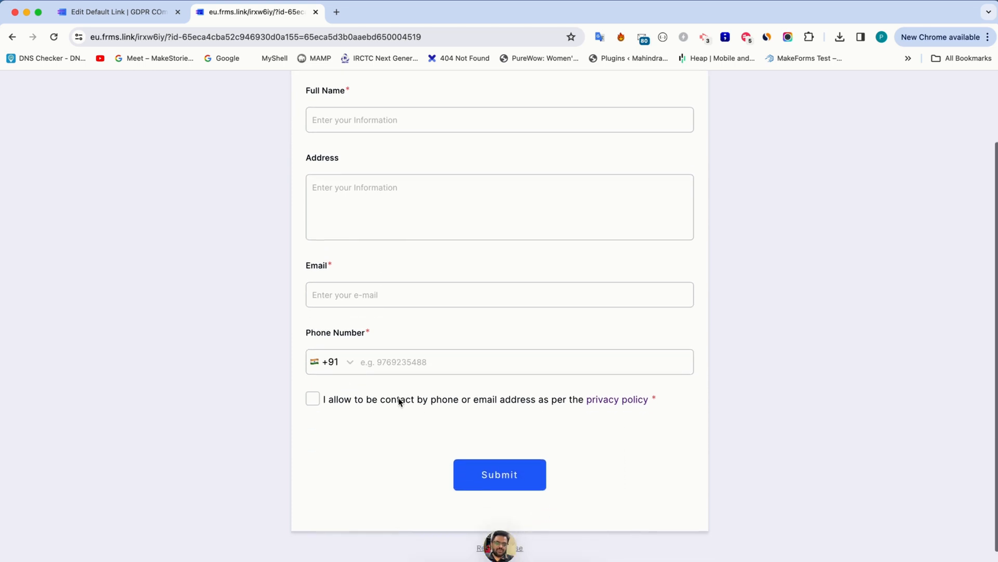